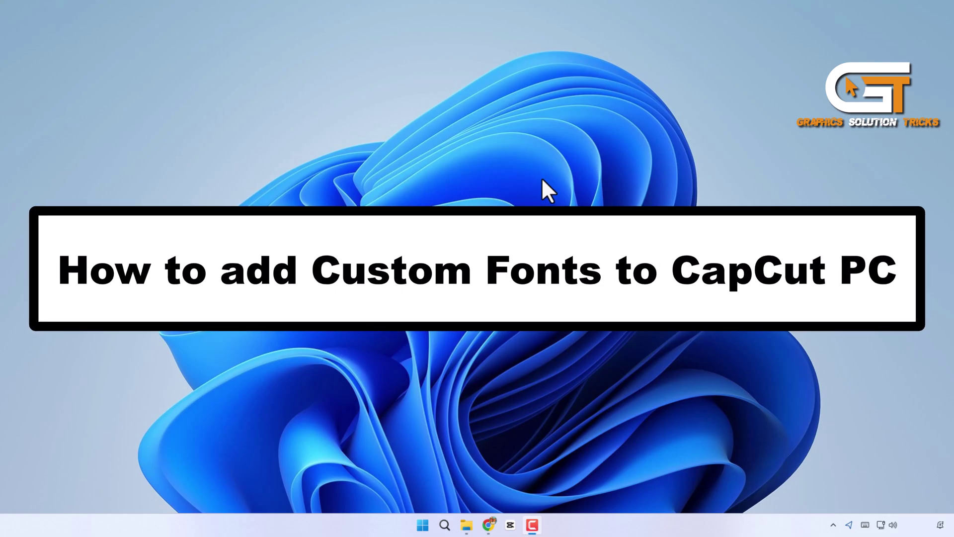
- Bring up the Komika Axis font page on dafont.com in Chrome
left_click(489, 525)
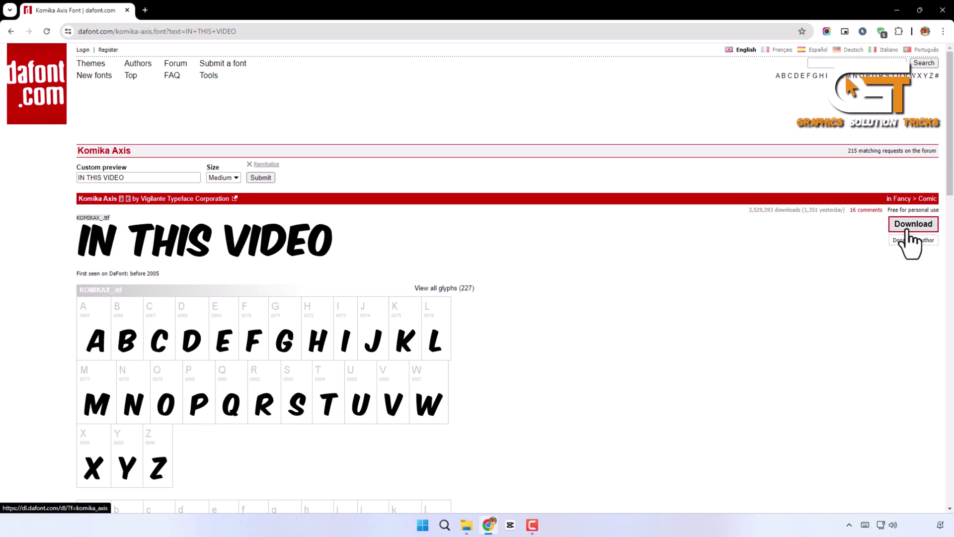
- Install the Komika Axis font from KOMIKAX_.ttf inside the downloaded komika_axis zip
left_click(467, 525)
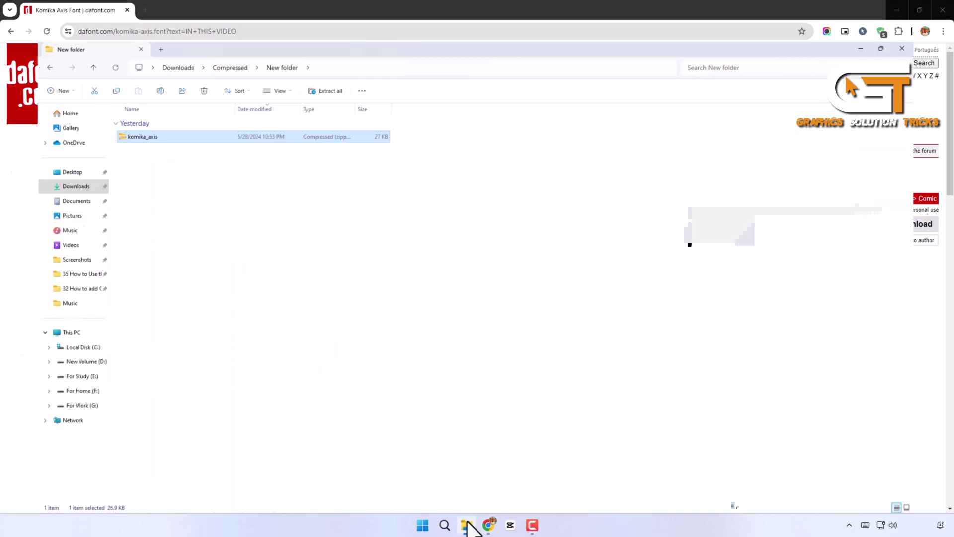
double_click(122, 103)
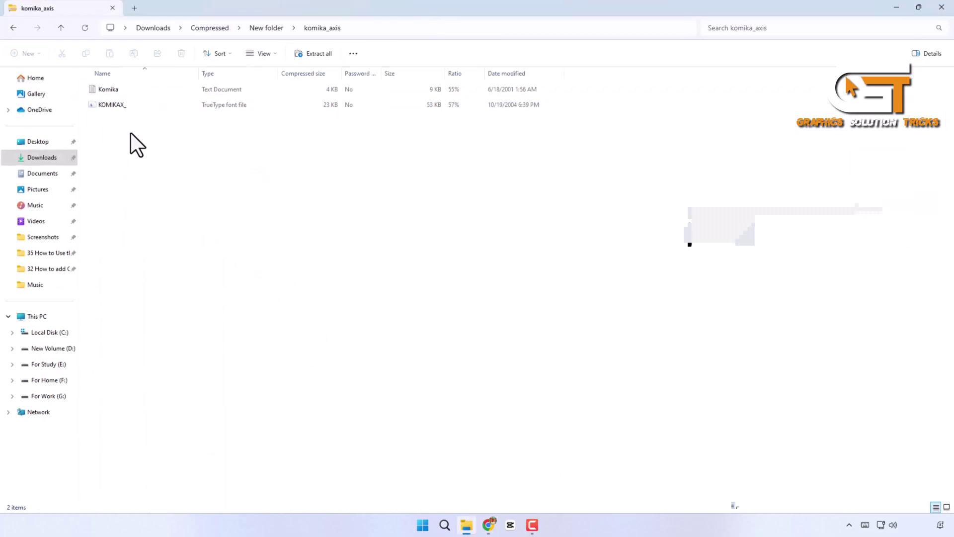
left_click(126, 105)
double_click(125, 105)
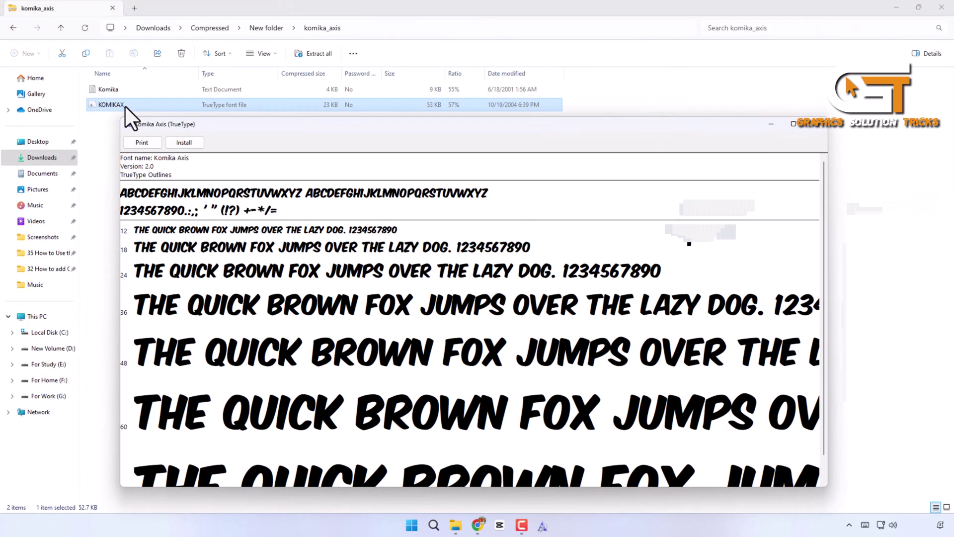
left_click(184, 142)
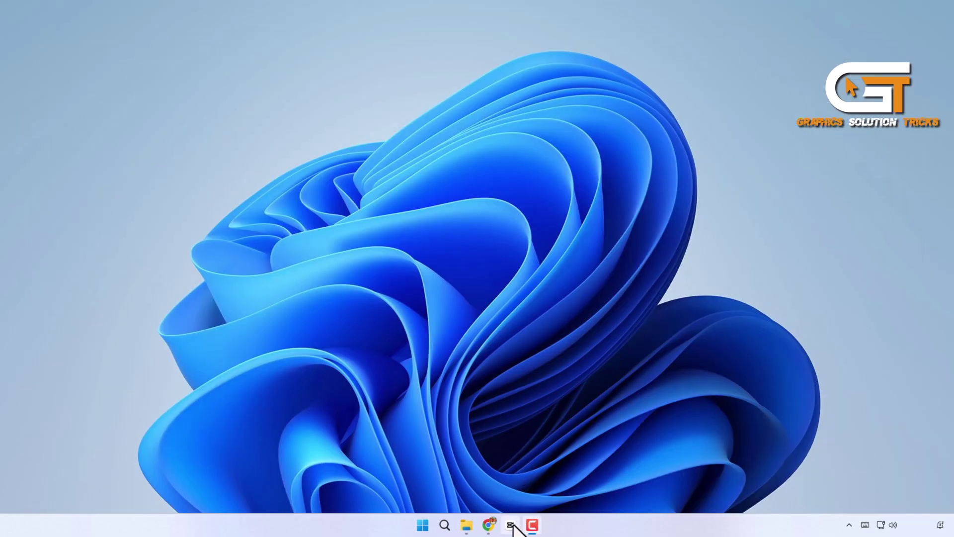
- Open project 0525, add a Default text clip, and select its wording for replacement
left_click(510, 524)
left_click(380, 259)
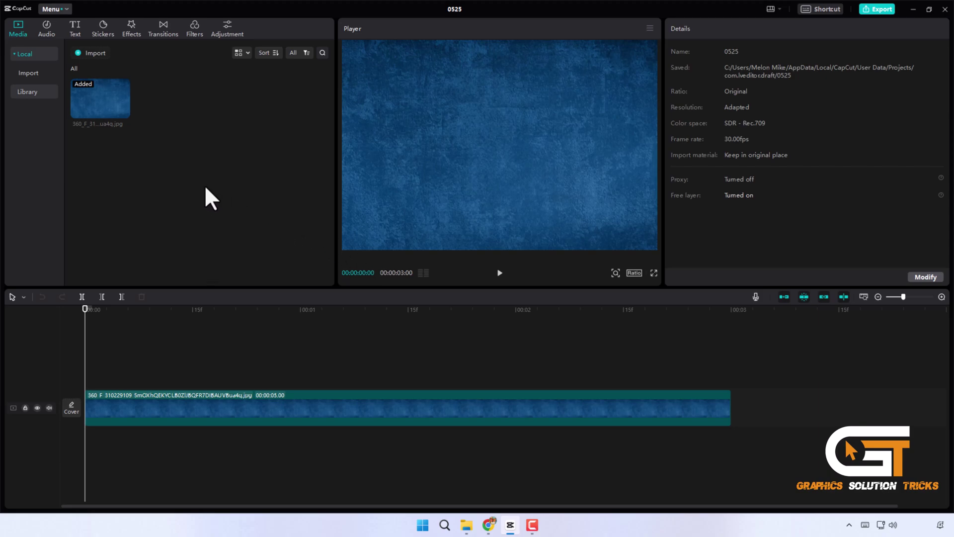
left_click(75, 28)
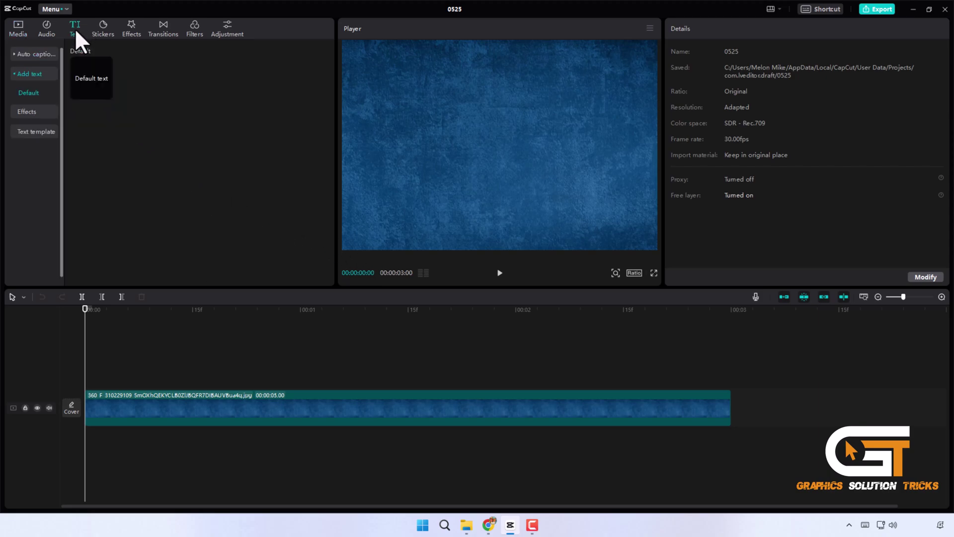
mouse_move(91, 78)
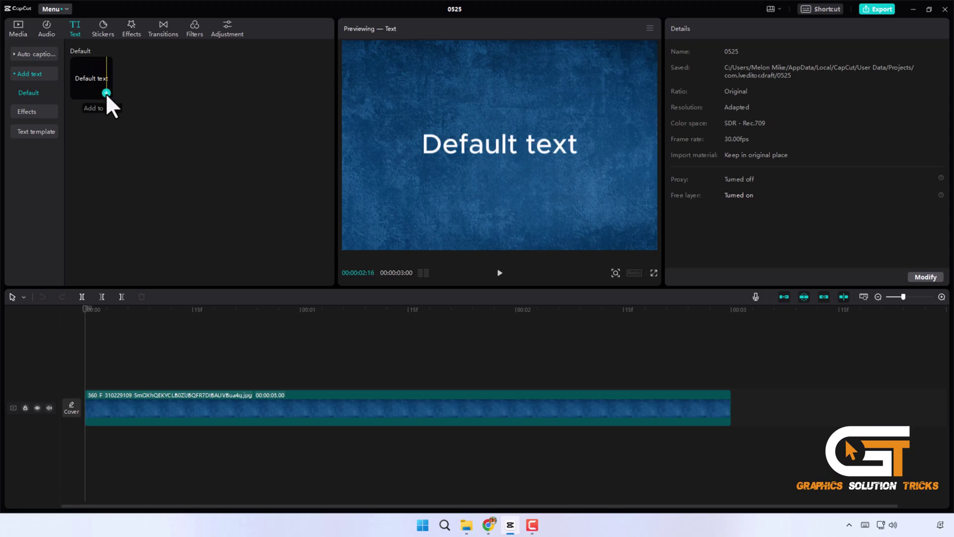
left_click(106, 93)
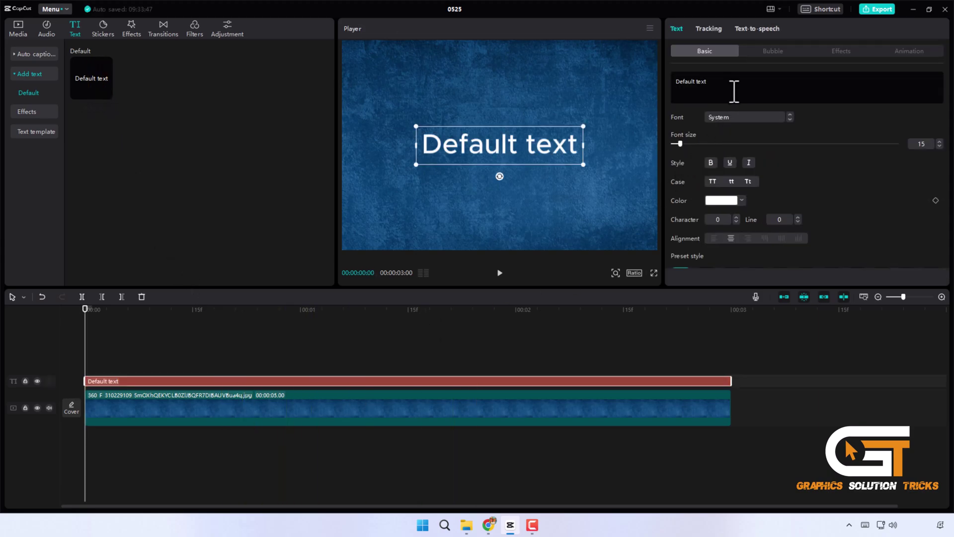
left_click_drag(734, 86, 677, 79)
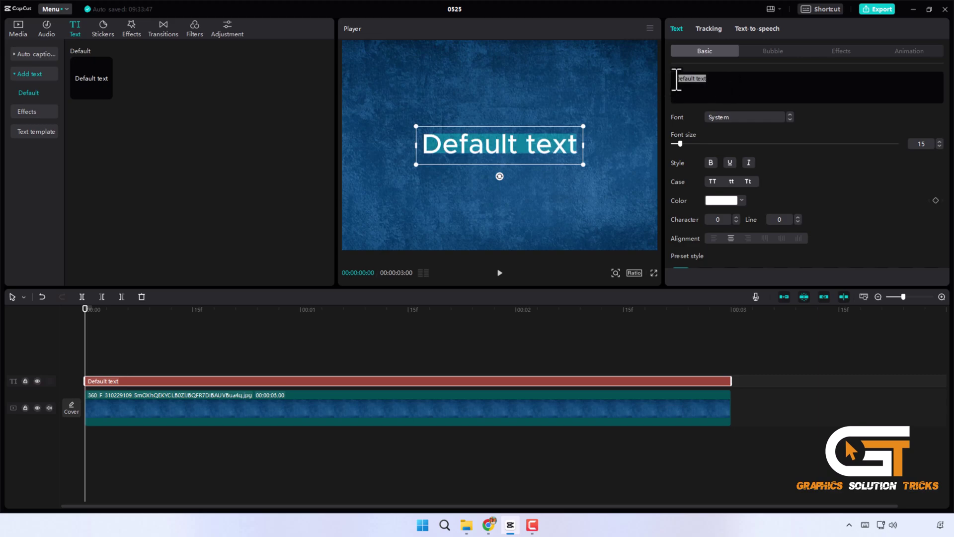
type("Graphics Sol")
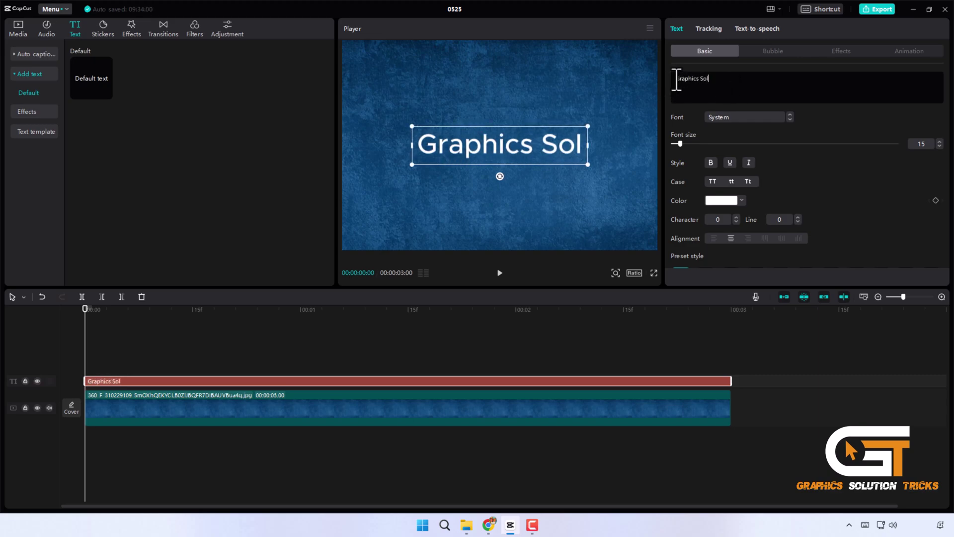
type("ution Tricks")
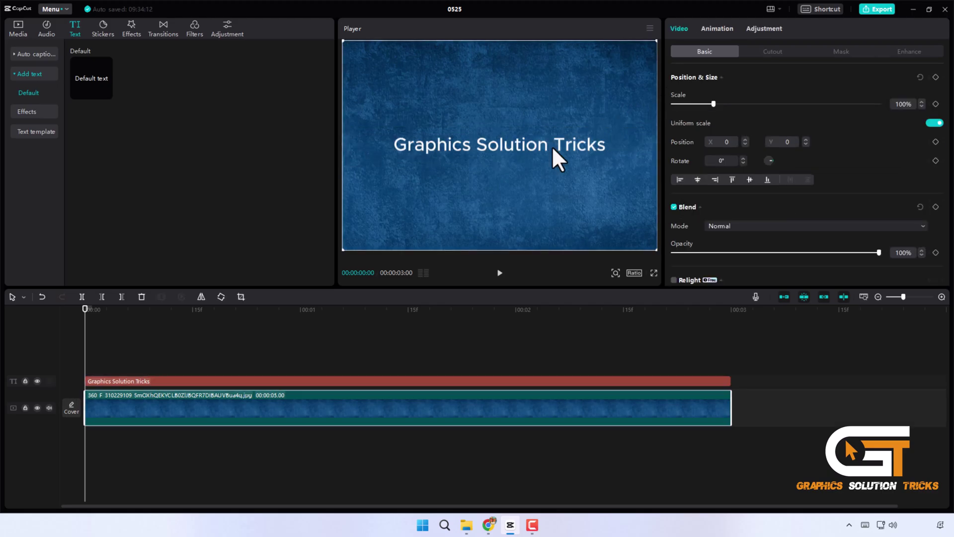
- Choose Komika Axis from the Font list for the selected title clip
left_click(555, 158)
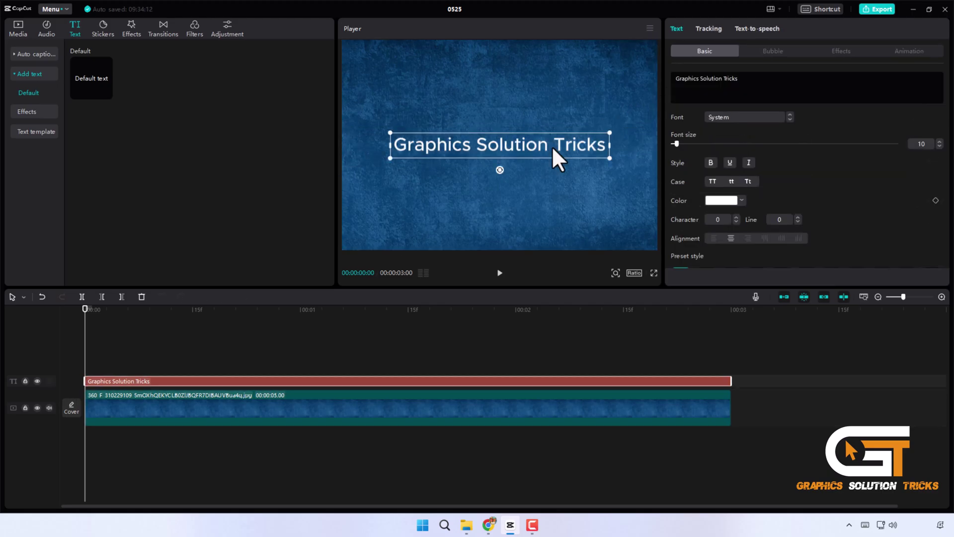
left_click(726, 118)
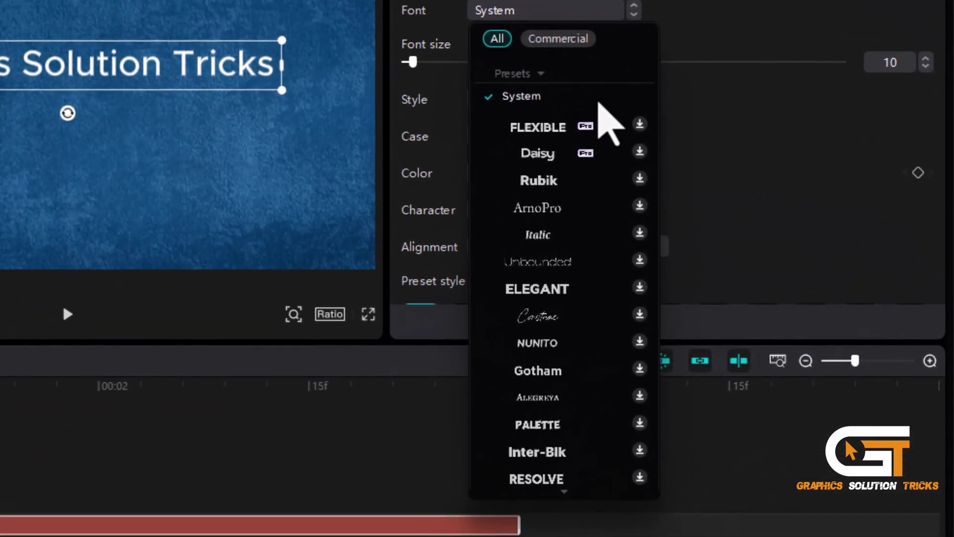
scroll(549, 191, "down", 5)
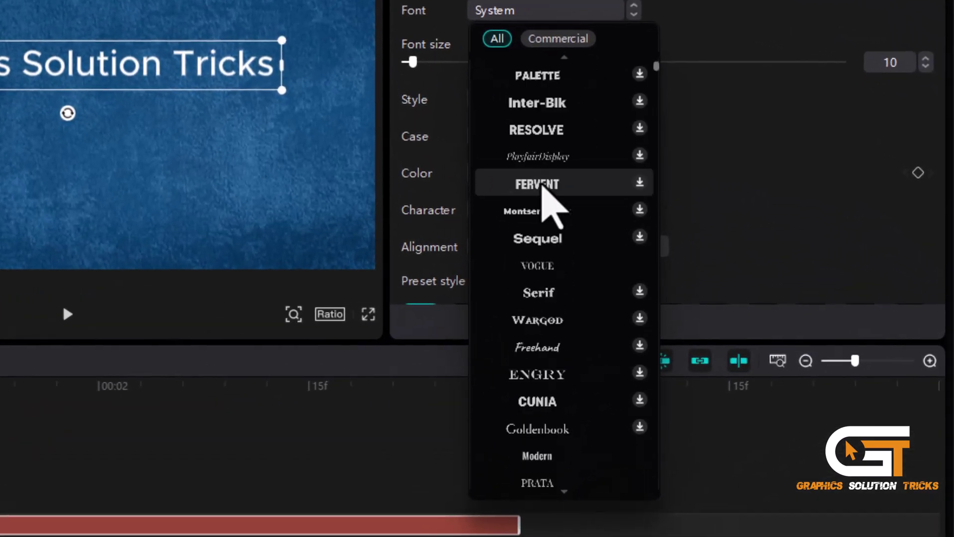
scroll(549, 196, "down", 5)
scroll(549, 196, "down", 5)
left_click_drag(660, 159, 664, 276)
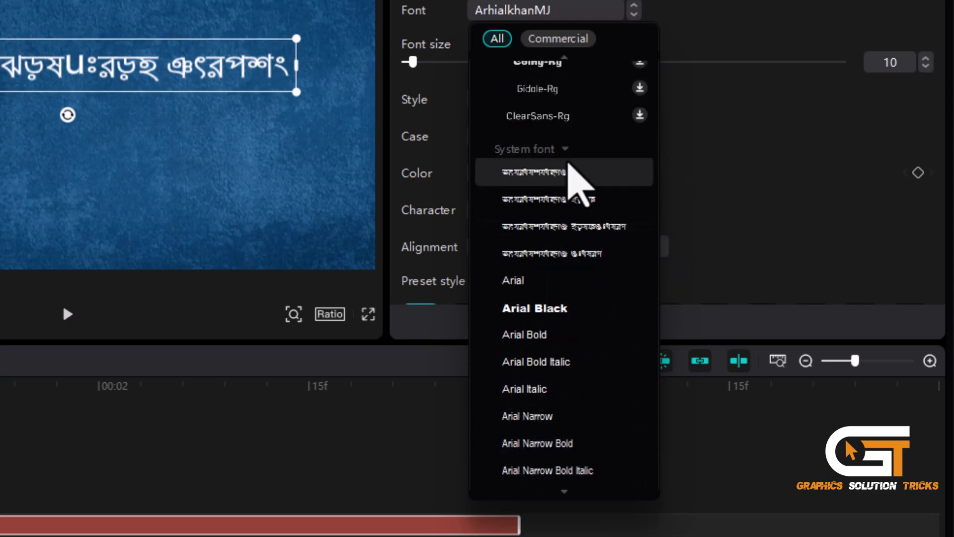
mouse_move(661, 266)
left_mouse_down()
mouse_move(649, 319)
mouse_move(657, 333)
left_mouse_up()
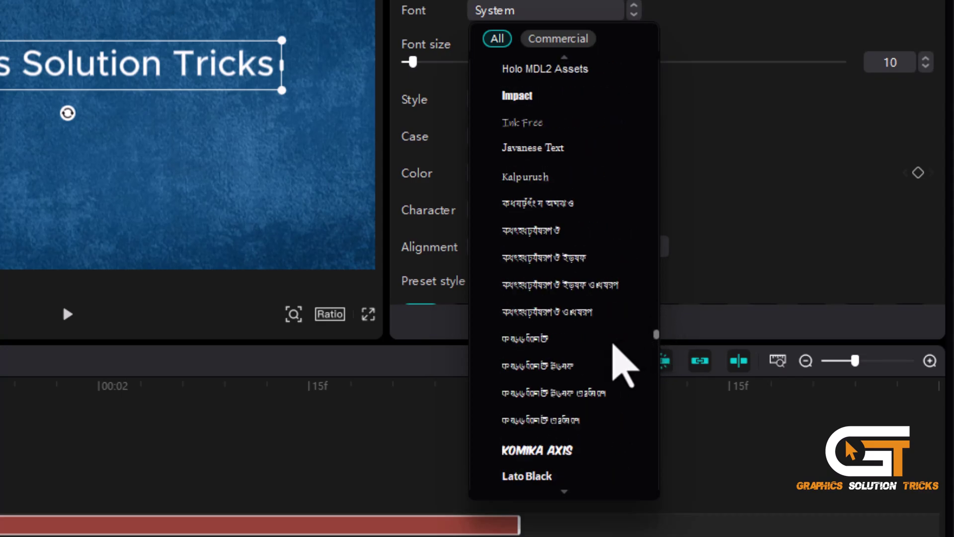
left_click(607, 357)
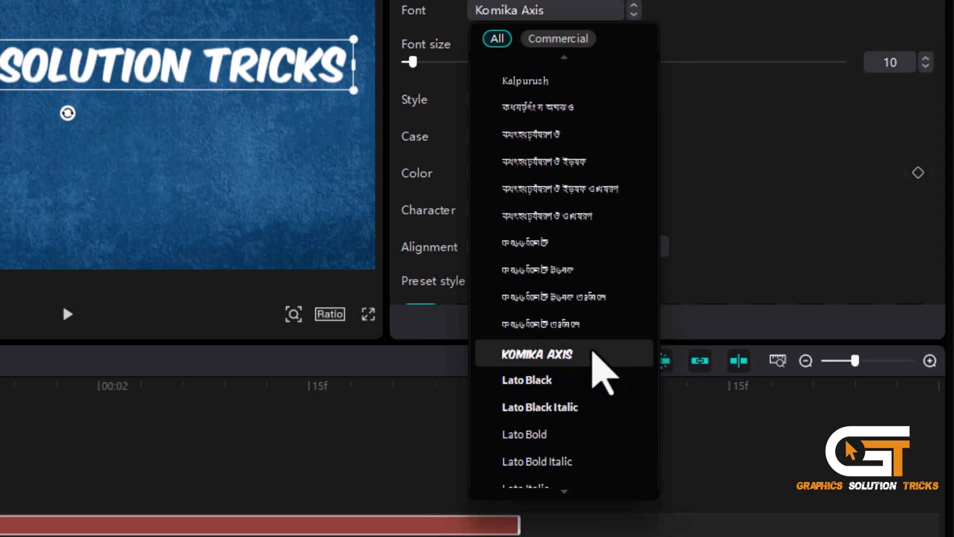